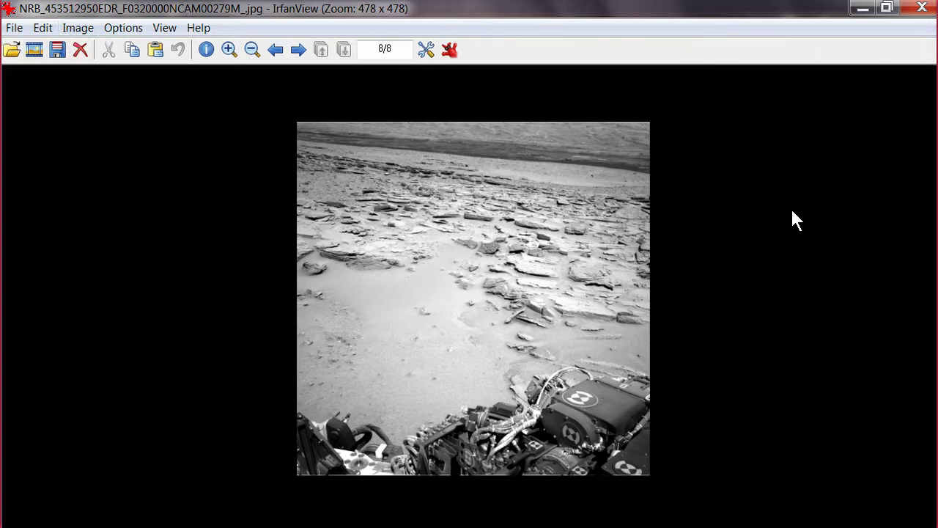
Step: Apply the Sepia effect to the grayscale Mars rover photo
left_click(79, 29)
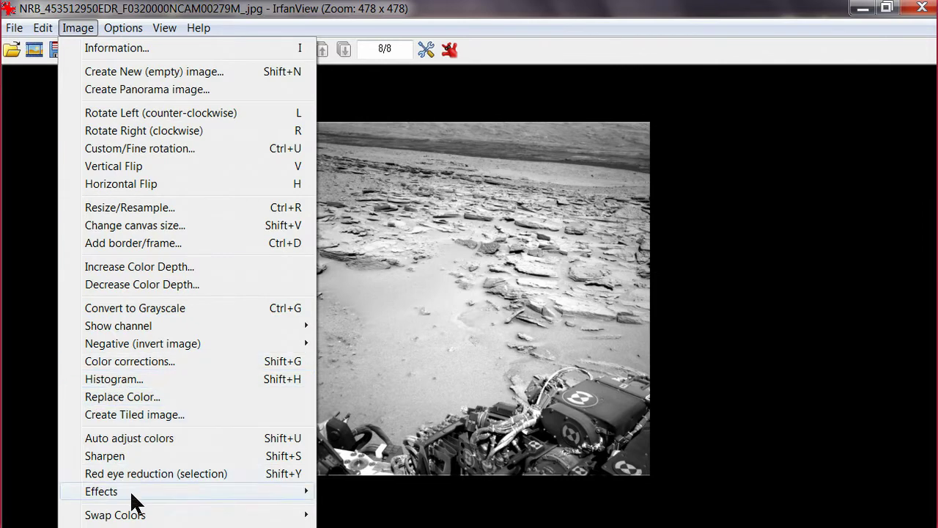
mouse_move(189, 493)
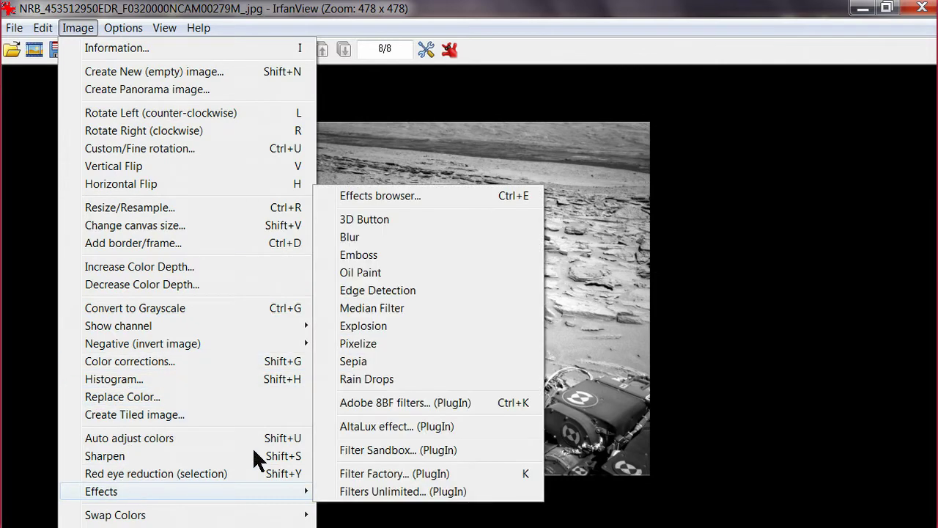
left_click(366, 362)
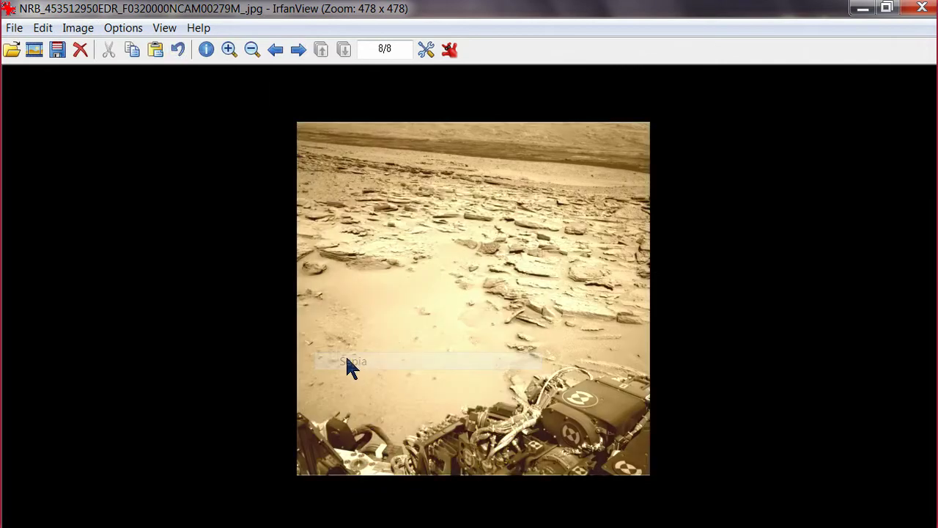
Step: Correct the whole image's colors with gamma 0.44 and contrast 13, and apply the changes
left_click(79, 29)
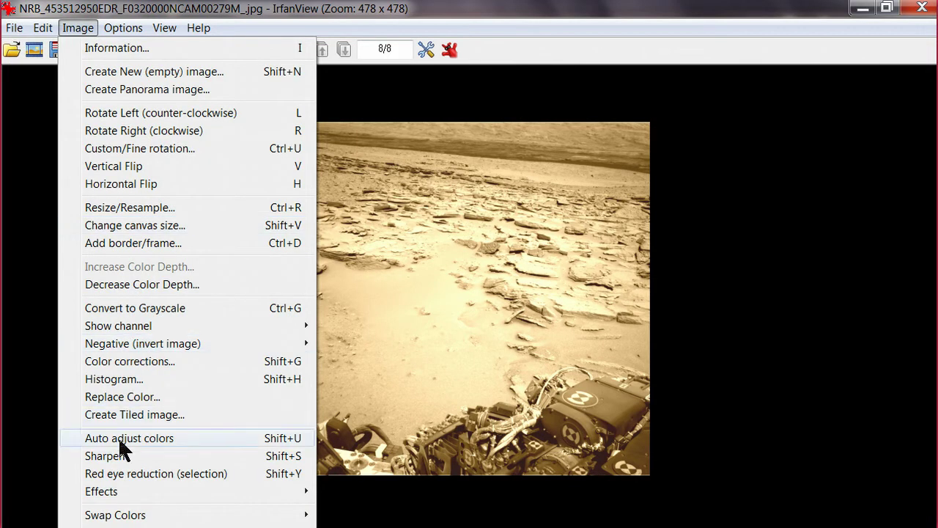
left_click(141, 363)
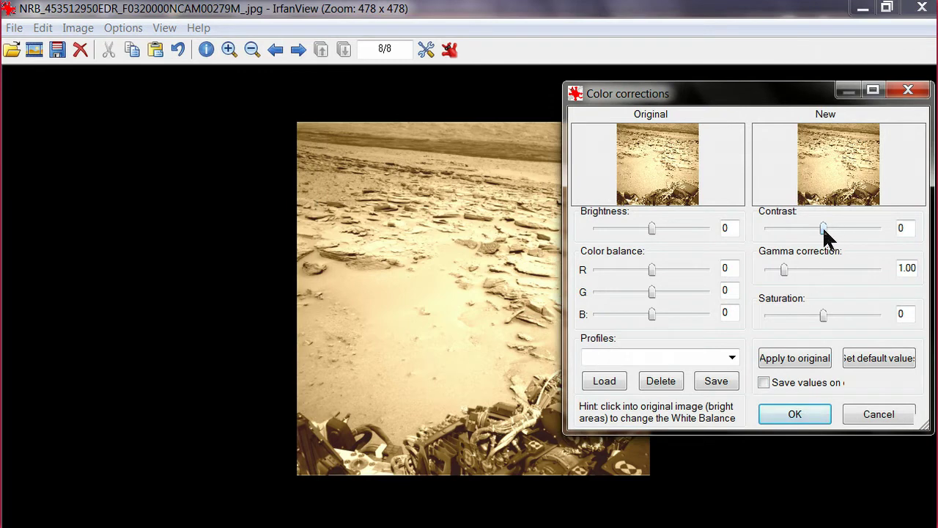
left_click_drag(784, 269, 774, 267)
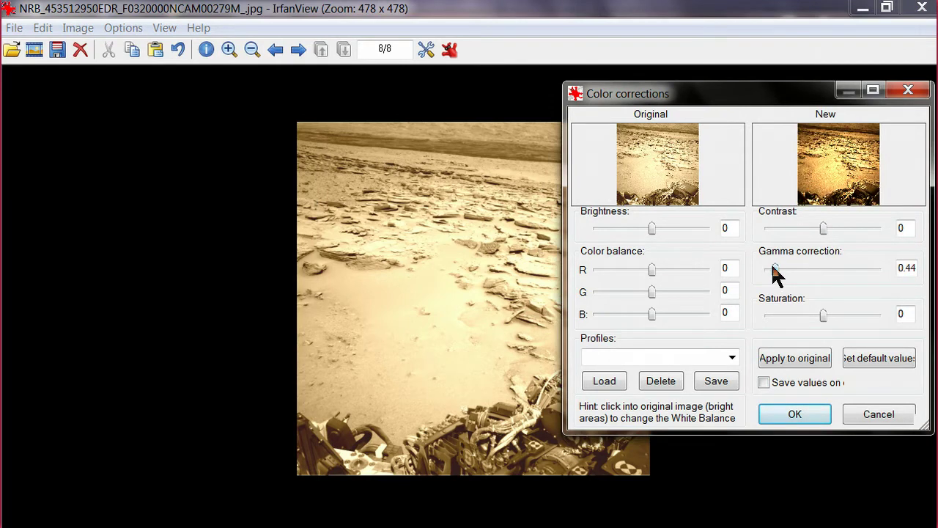
left_click(784, 362)
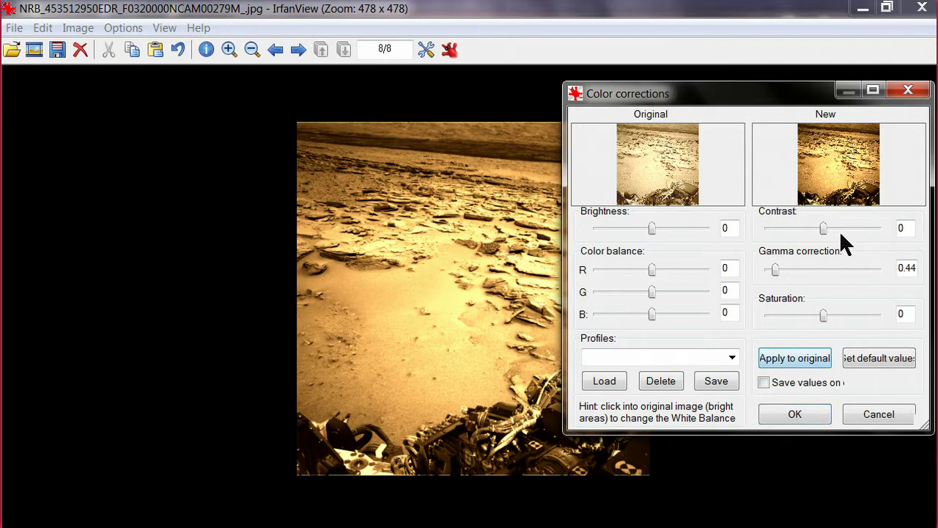
left_click_drag(825, 227, 829, 226)
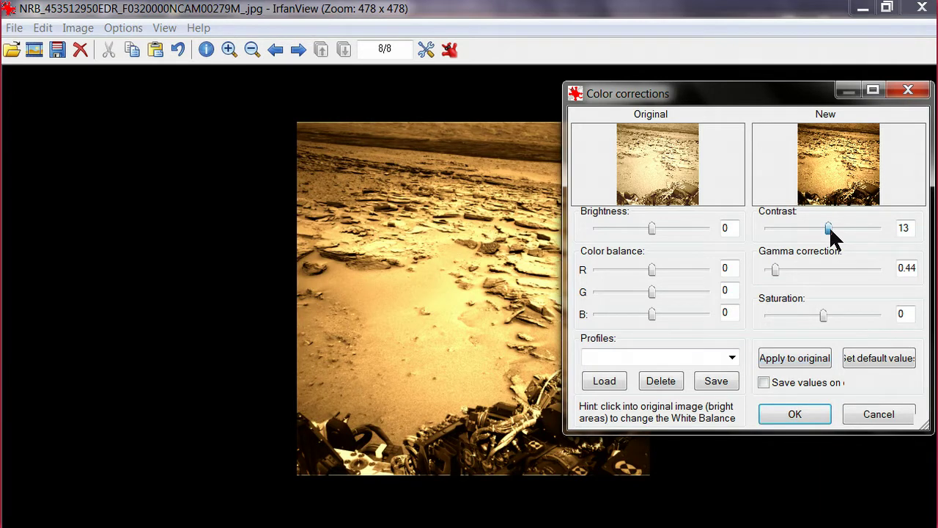
left_click(824, 355)
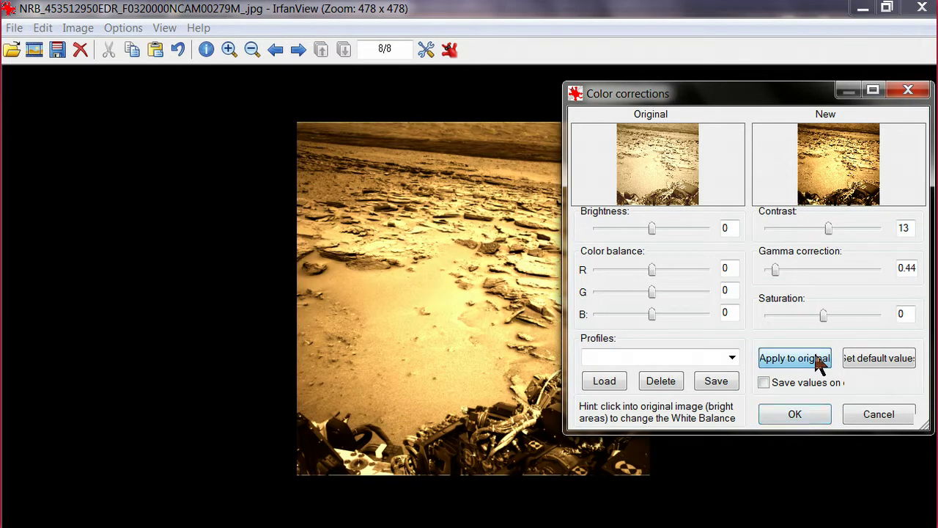
left_click(795, 415)
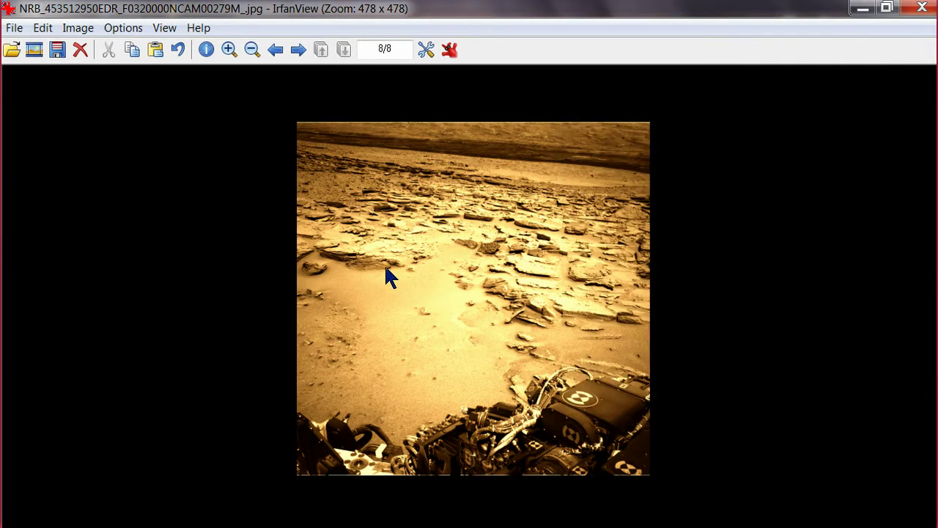
Step: Rotate the whole image by a custom angle of 45 degrees
scroll(359, 310, "up", 2)
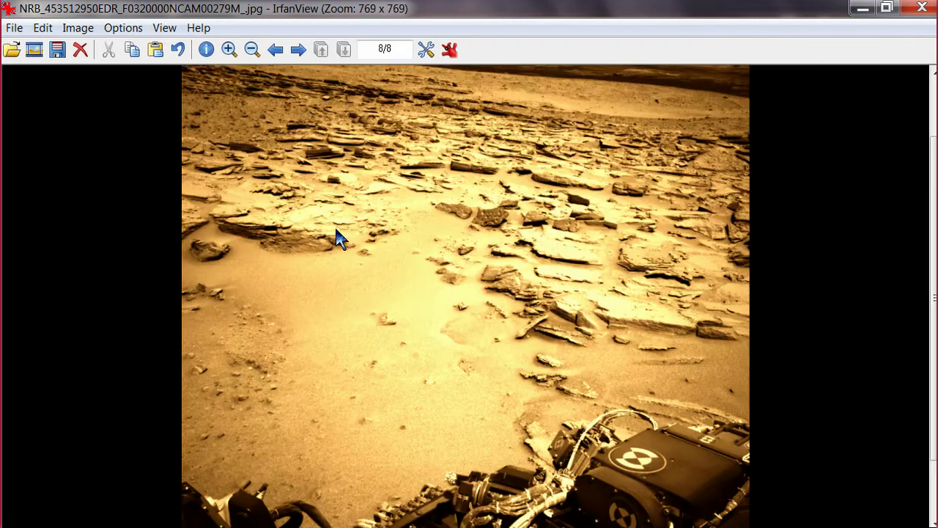
left_click_drag(321, 215, 409, 388)
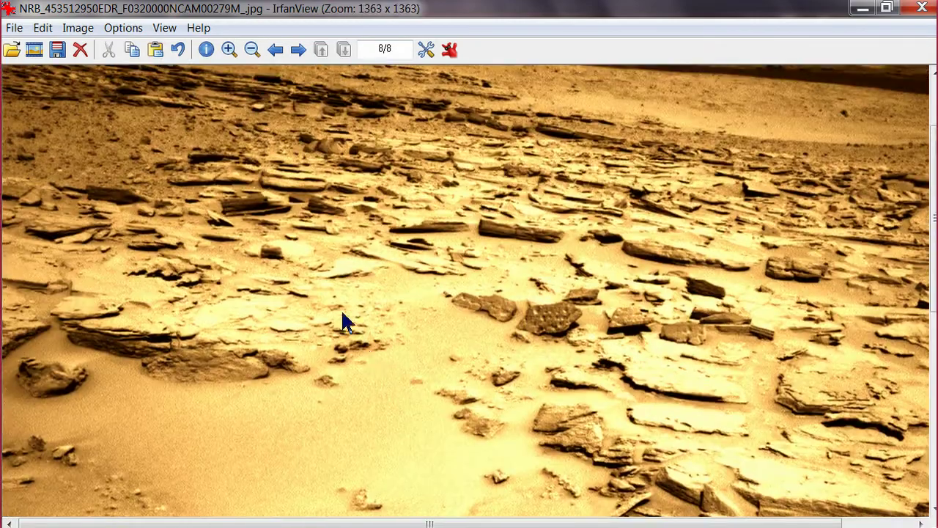
scroll(239, 323, "up", 3)
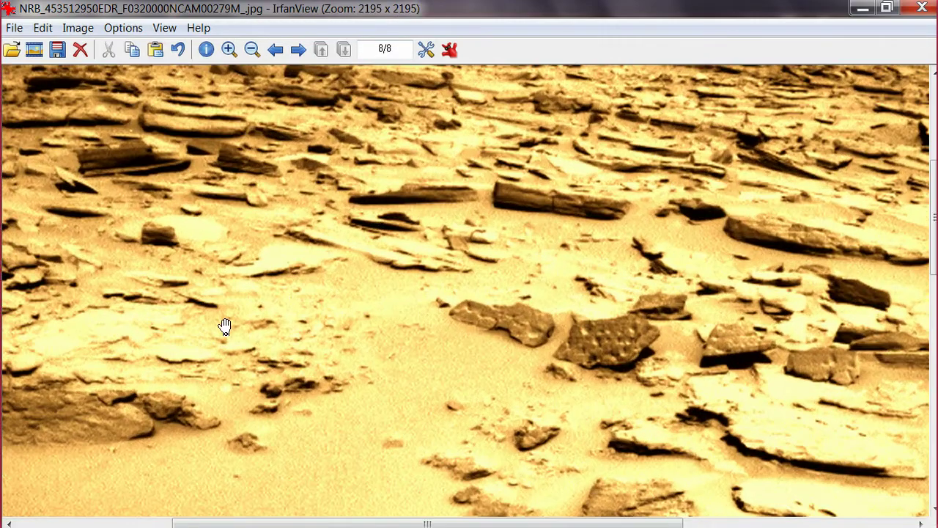
left_click_drag(224, 327, 521, 400)
scroll(366, 384, "up", 1)
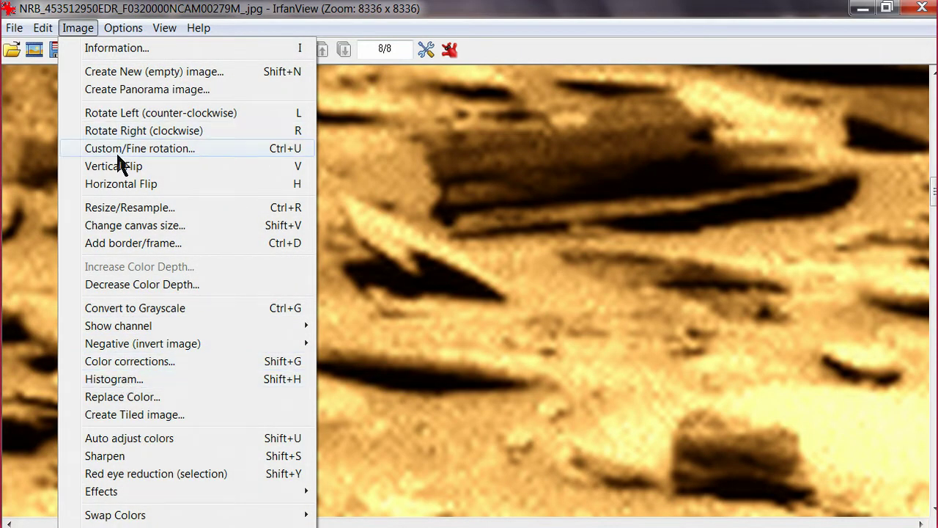
left_click(115, 148)
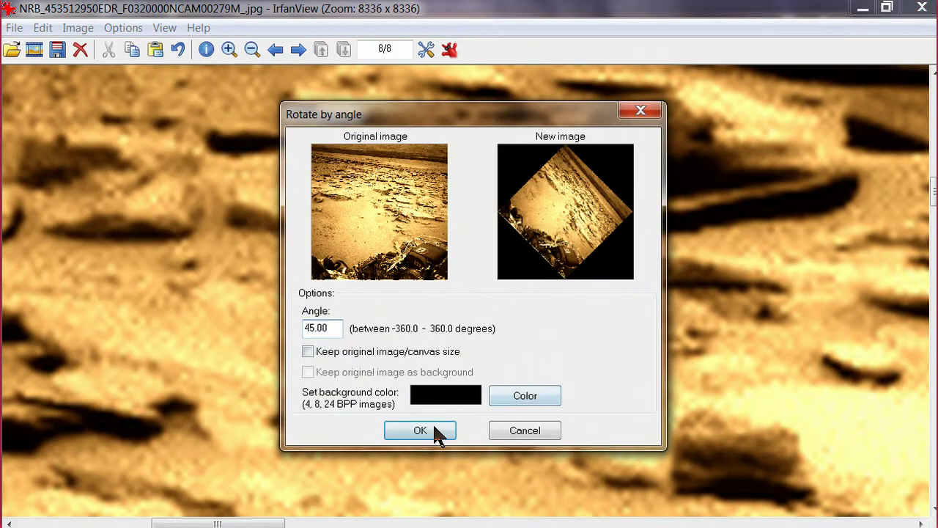
left_click(433, 423)
Step: Select a rectangular region of about 31 x 39 pixels around the pale pointed rock and its jagged dark shadow
left_click_drag(474, 427, 274, 346)
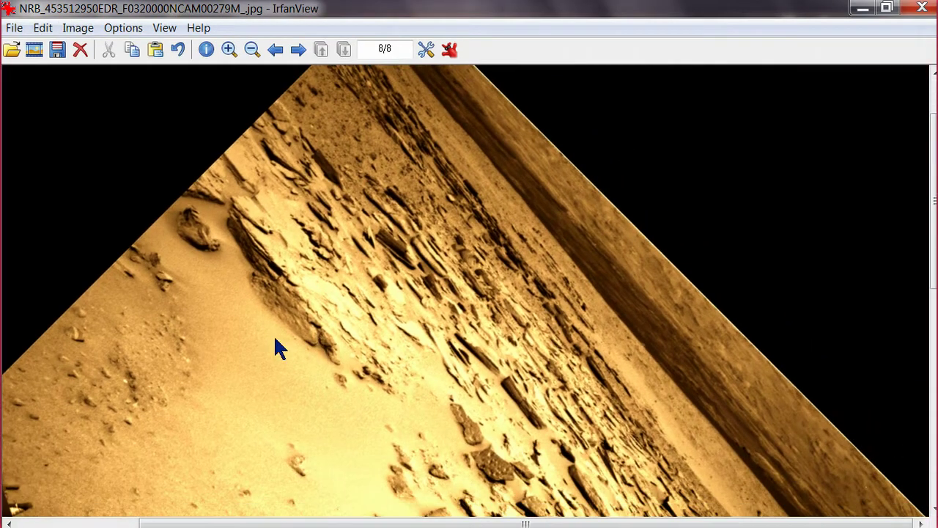
scroll(377, 322, "up", 3)
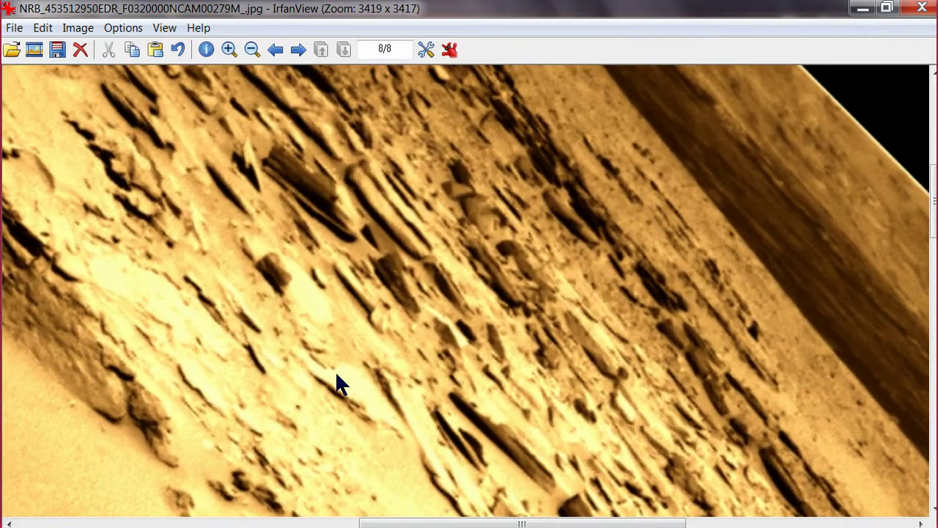
left_click_drag(335, 373, 434, 377)
scroll(434, 377, "up", 1)
scroll(370, 249, "up", 2)
scroll(369, 234, "up", 4)
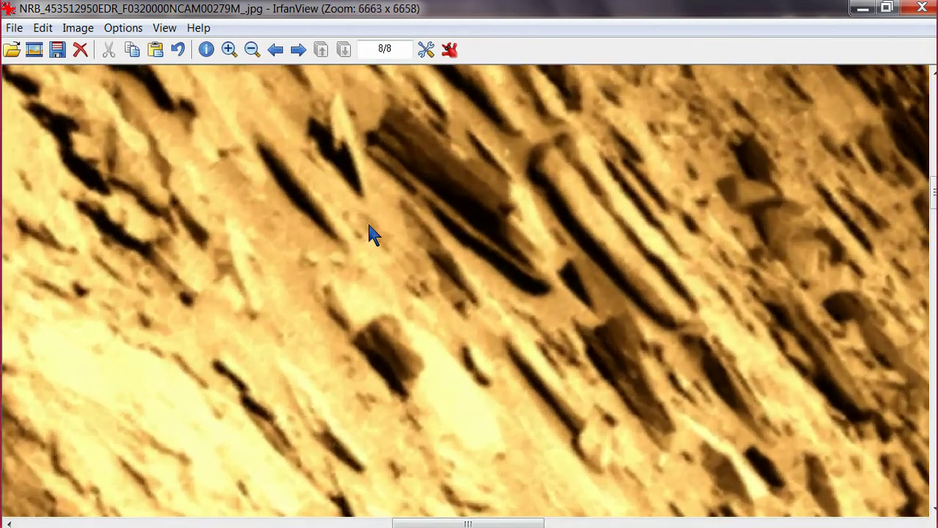
scroll(398, 359, "up", 2)
scroll(421, 377, "up", 1)
scroll(393, 360, "up", 3)
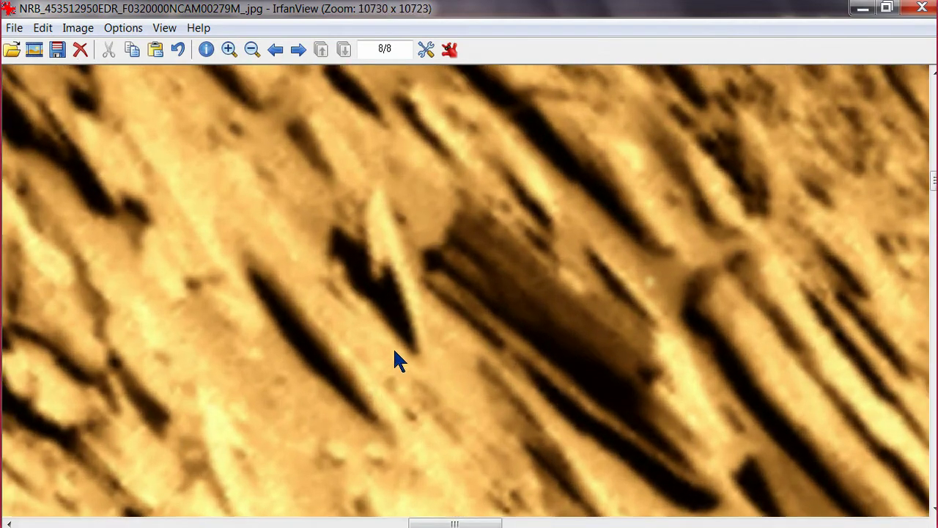
left_click_drag(366, 356, 433, 371)
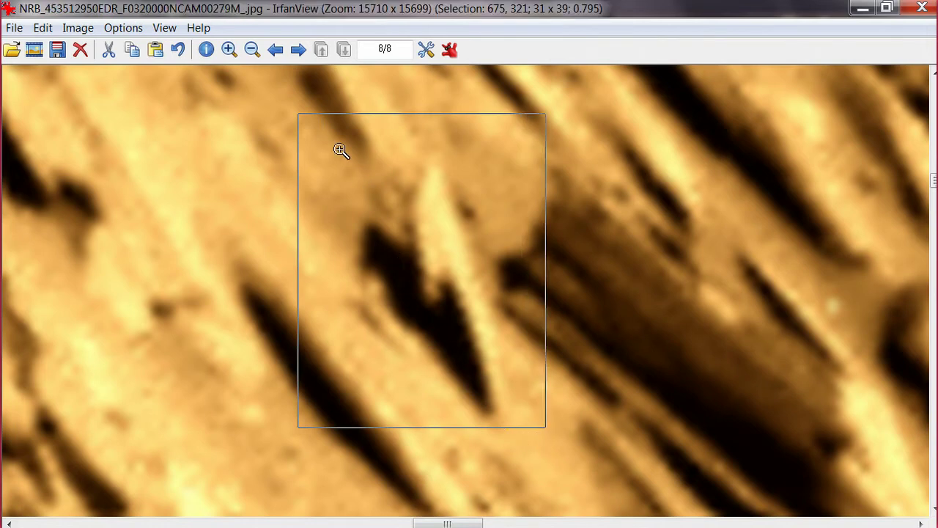
Step: Start a color correction of the selected region with contrast 32 and gamma 0.63, applying it to the original
left_click(79, 28)
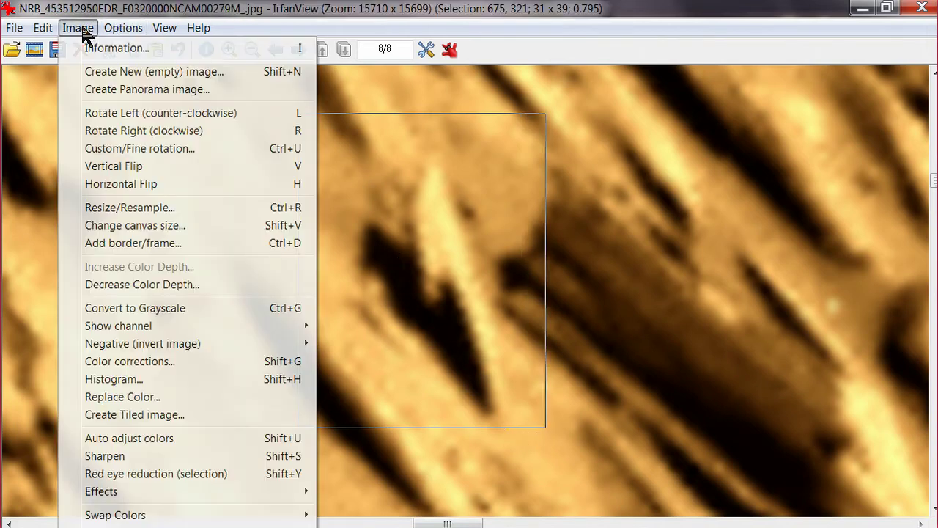
left_click(129, 361)
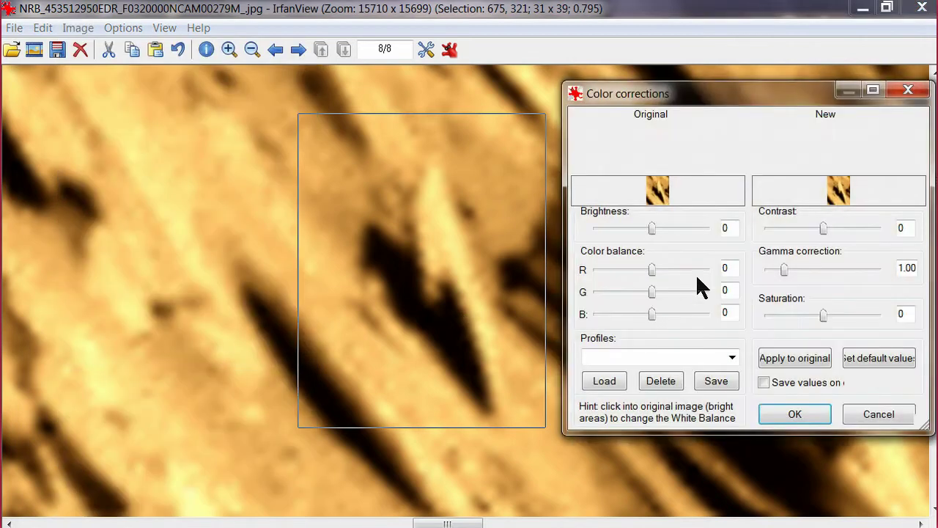
left_click_drag(824, 228, 838, 228)
left_click(814, 358)
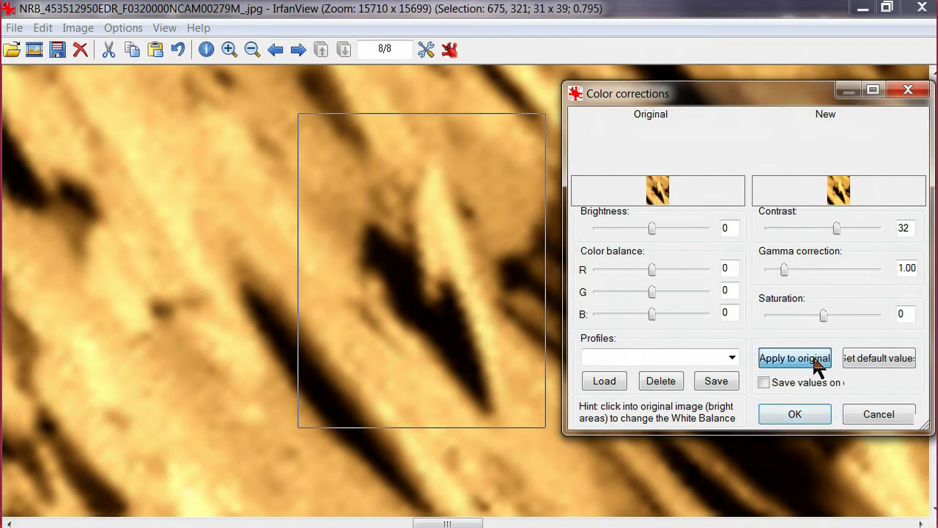
left_click(784, 270)
left_click_drag(783, 268, 778, 270)
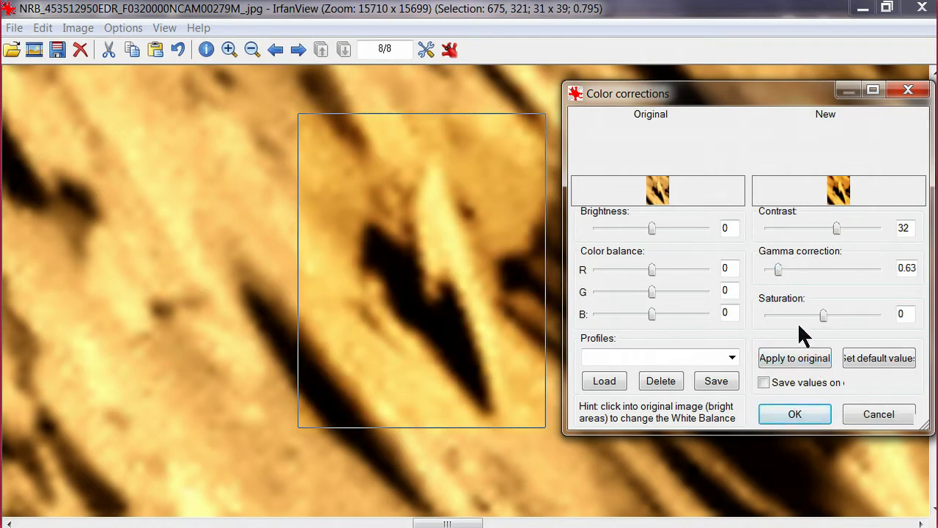
left_click(795, 358)
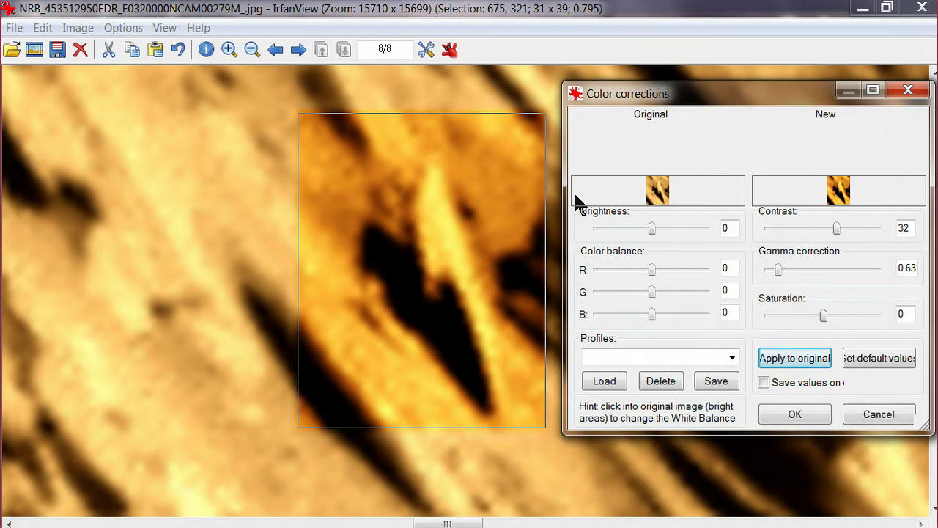
Step: Set the region's color balance to R -29, G -33, B -33 and its contrast to 75, and accept the correction
left_click_drag(650, 270, 644, 314)
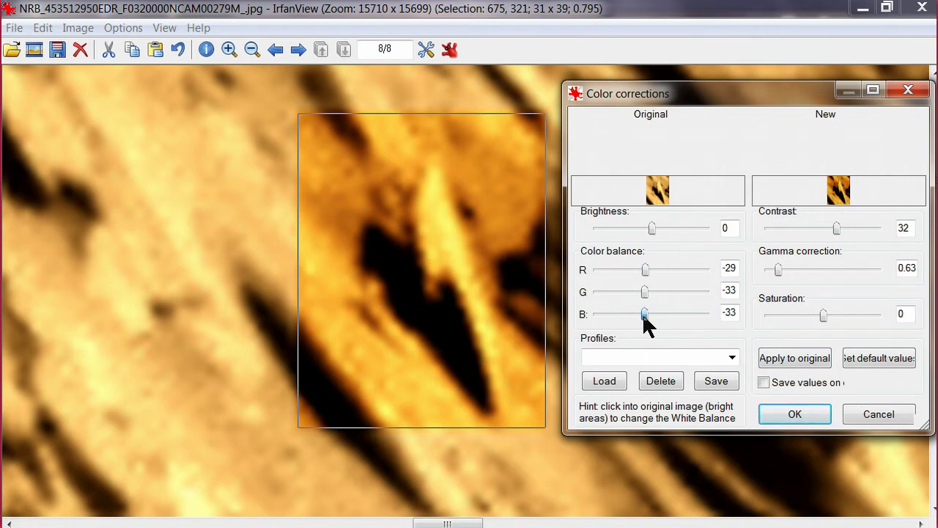
left_click(780, 361)
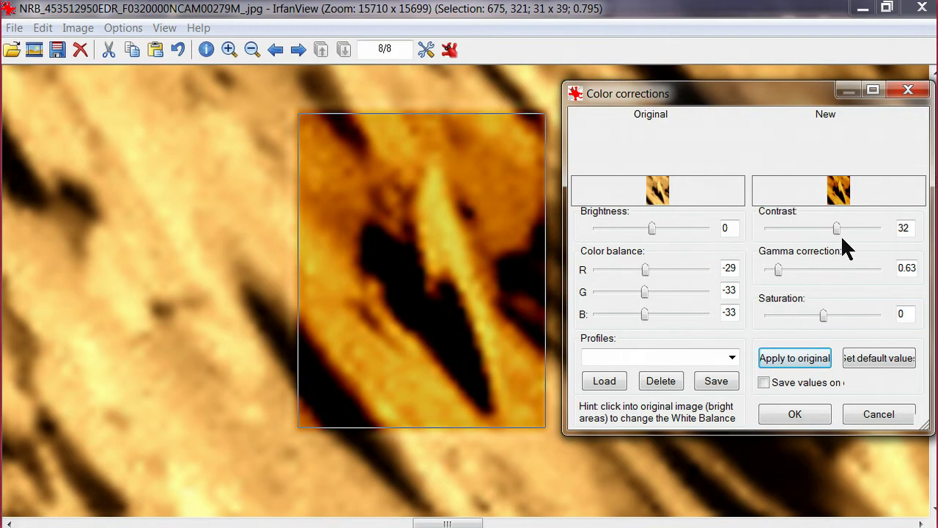
left_click_drag(838, 229, 848, 233)
left_click(814, 370)
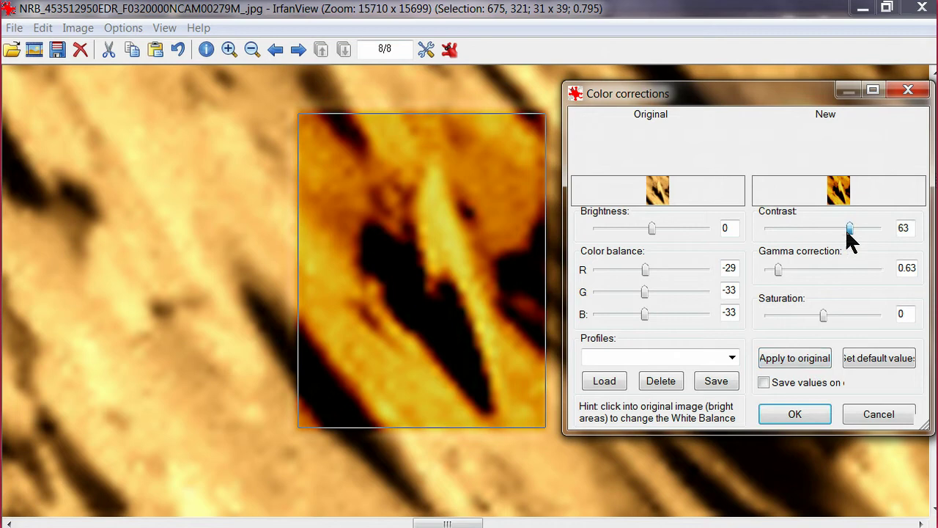
left_click(803, 358)
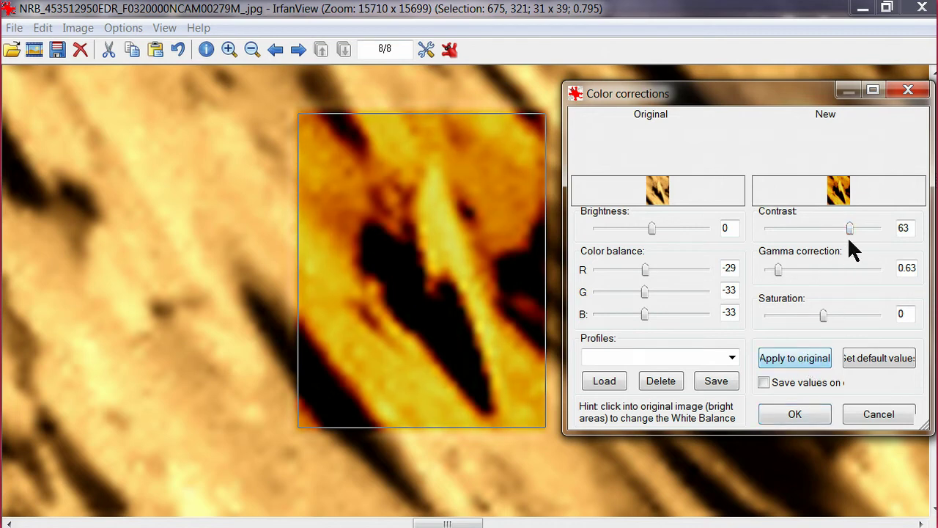
left_click_drag(852, 228, 856, 228)
left_click(791, 357)
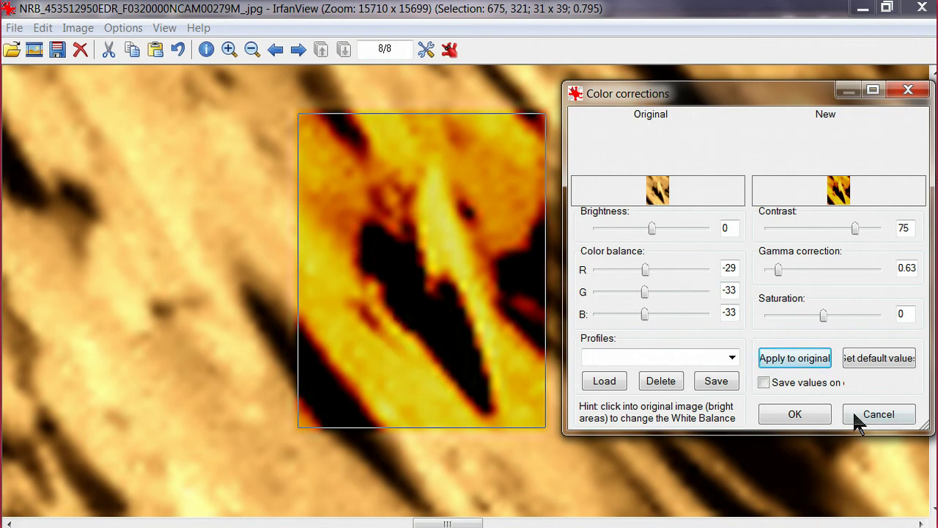
left_click(796, 415)
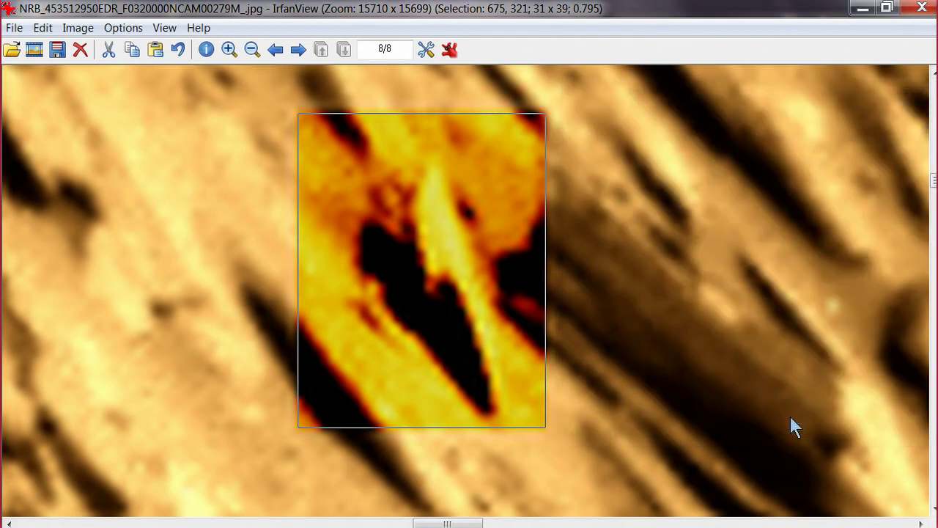
Step: Clear the selection and zoom out to examine the recolored rock patch within the surrounding rotated landscape
left_click(788, 429)
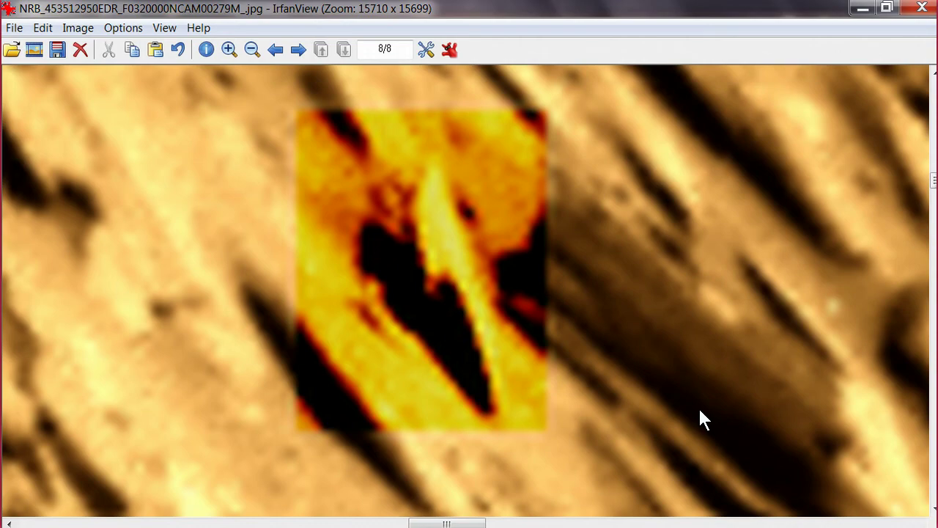
key("minus")
key("minus")
key("minus")
key("minus")
key("minus")
key("minus")
key("minus")
key("minus")
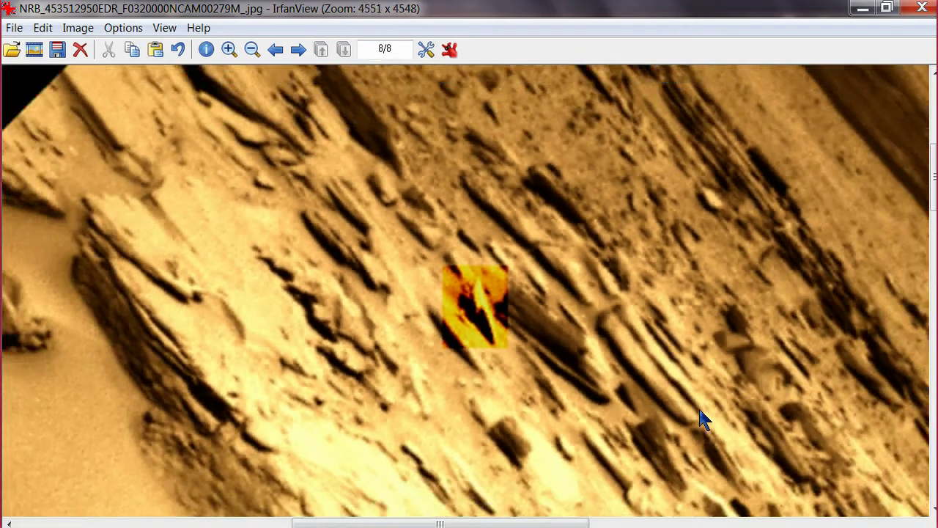
key("minus")
key("minus")
key("minus")
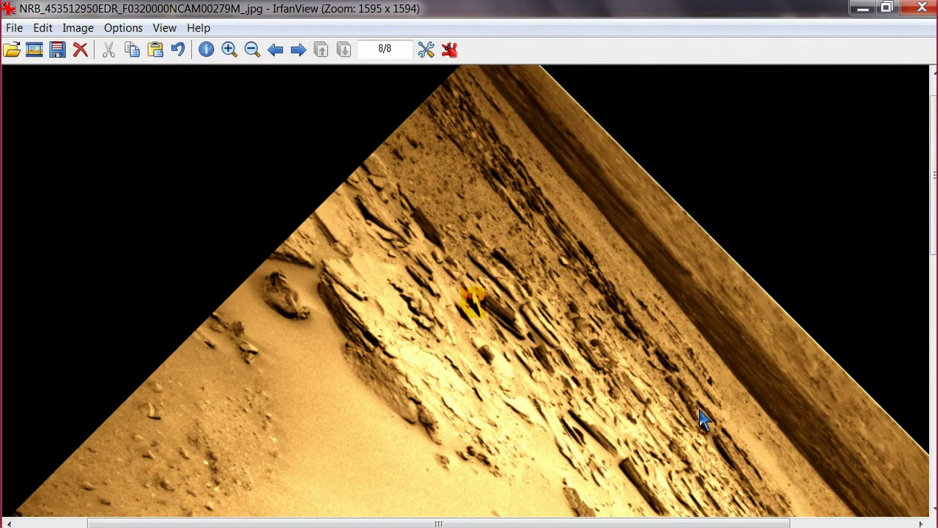